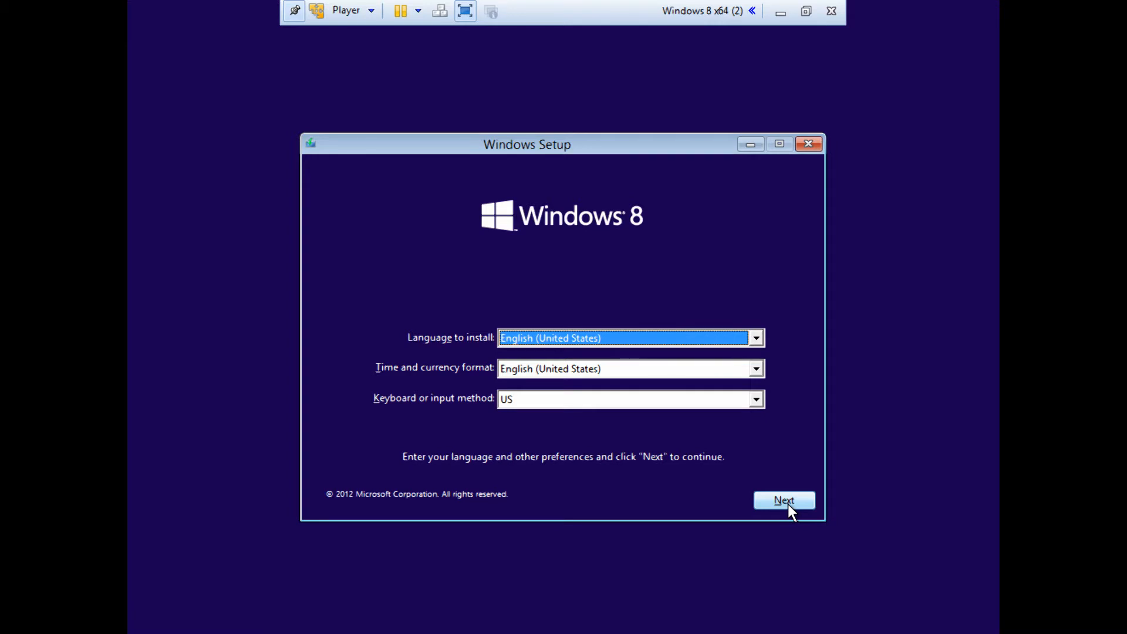
# Accept the English (United States) language and US keyboard preferences and start the Windows 8 installation.
pyautogui.click(788, 504)
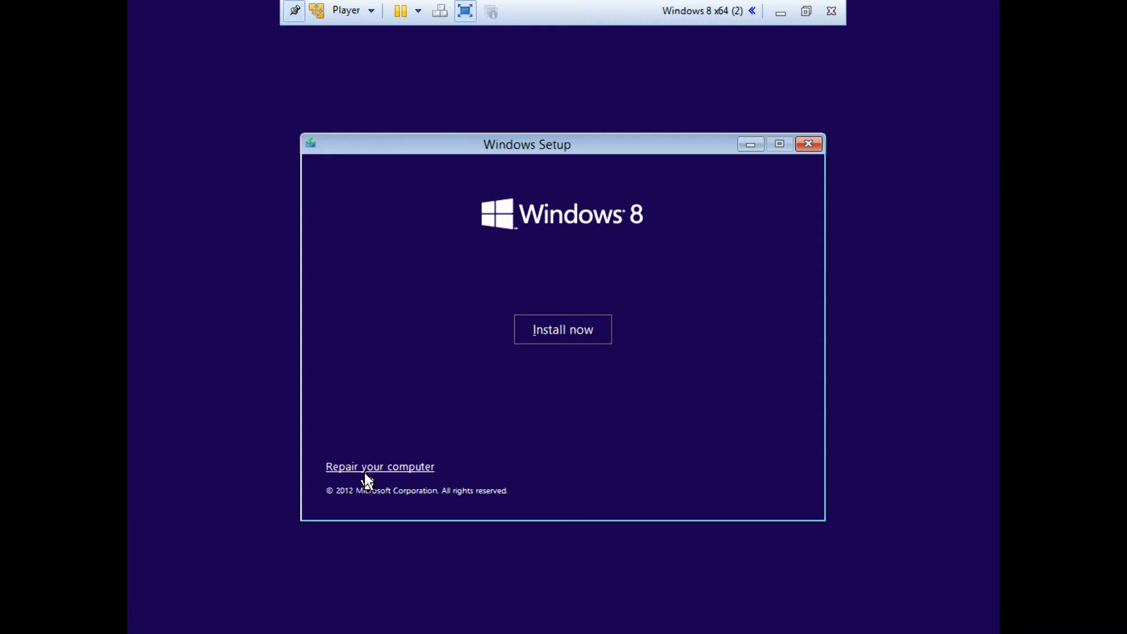
pyautogui.click(553, 330)
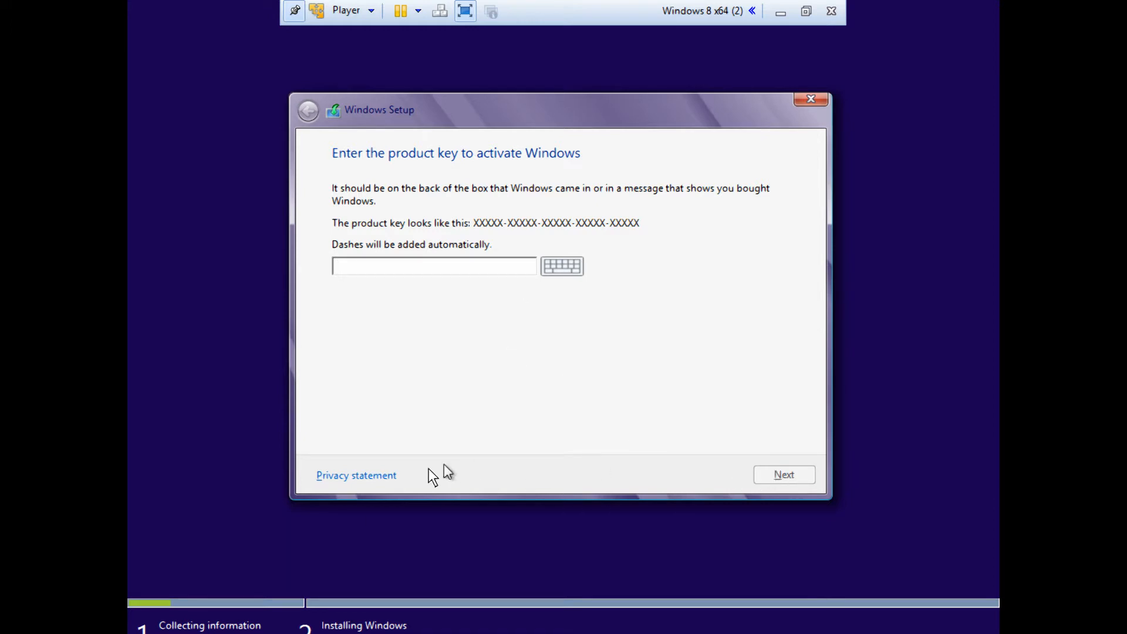
# Check the on-screen keyboard offered for the product key and look through the installation privacy statement.
pyautogui.click(562, 266)
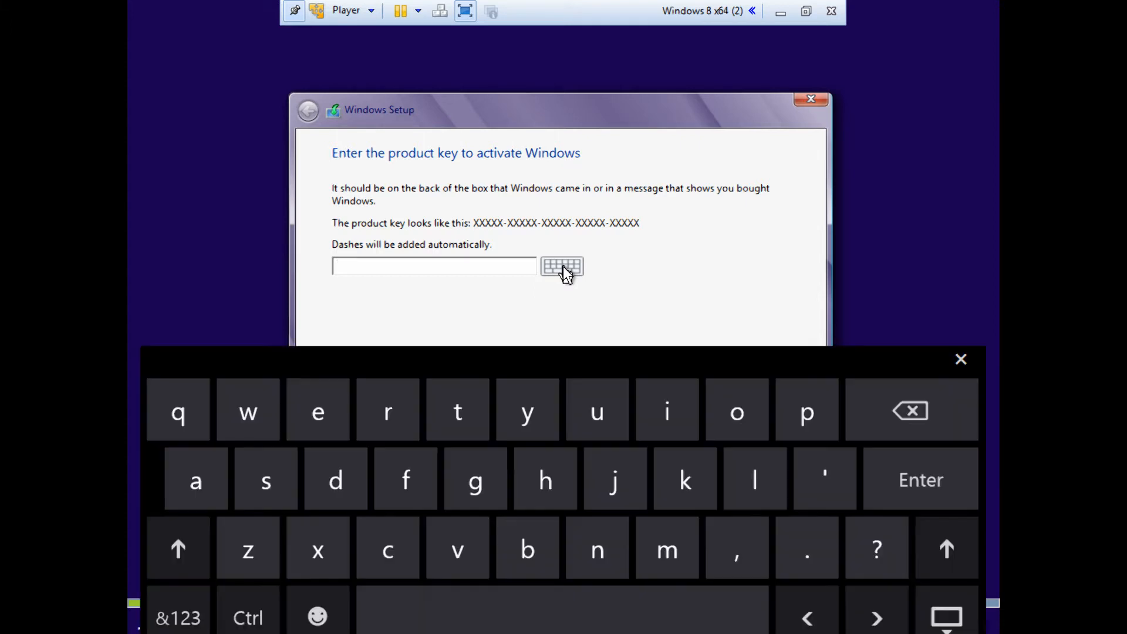
pyautogui.click(563, 266)
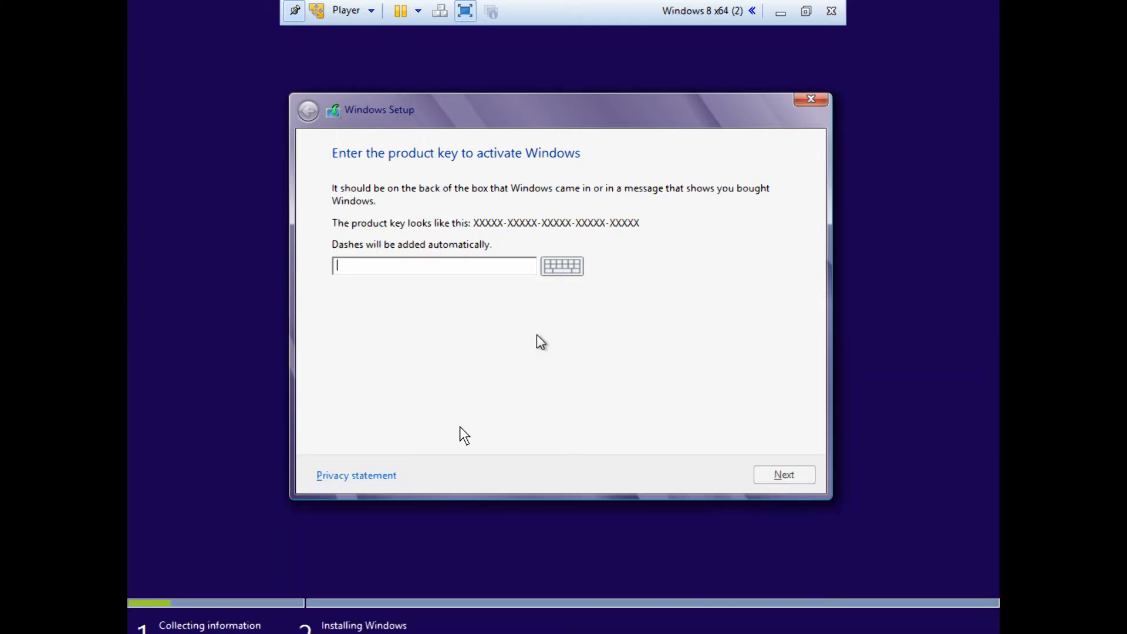
pyautogui.click(390, 473)
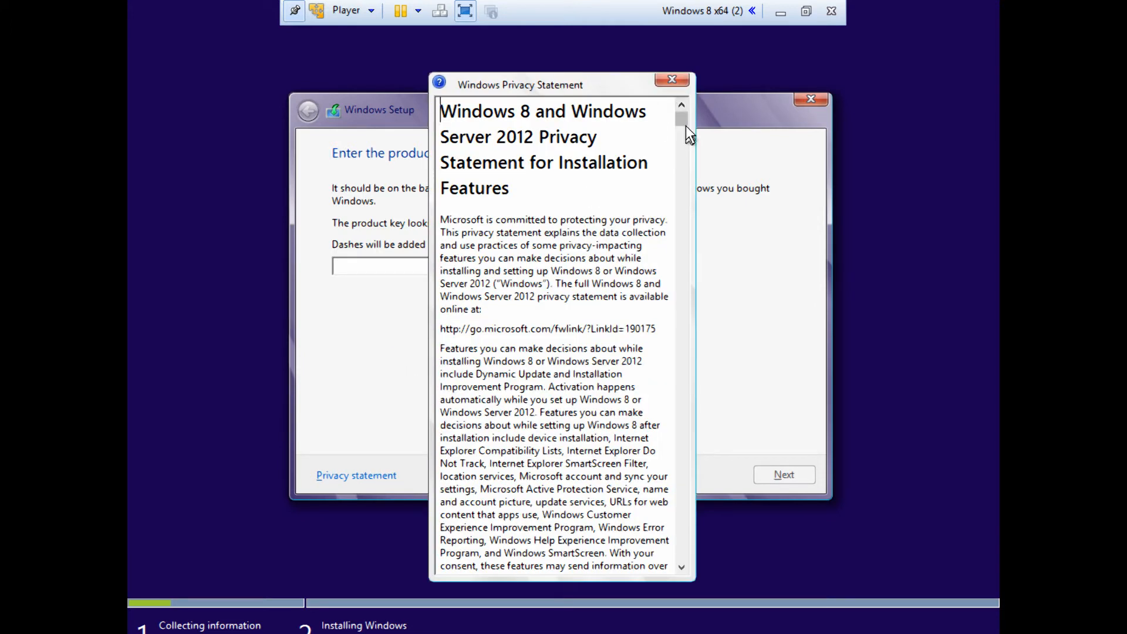
pyautogui.moveTo(686, 124); pyautogui.dragTo(667, 70)
pyautogui.click(673, 80)
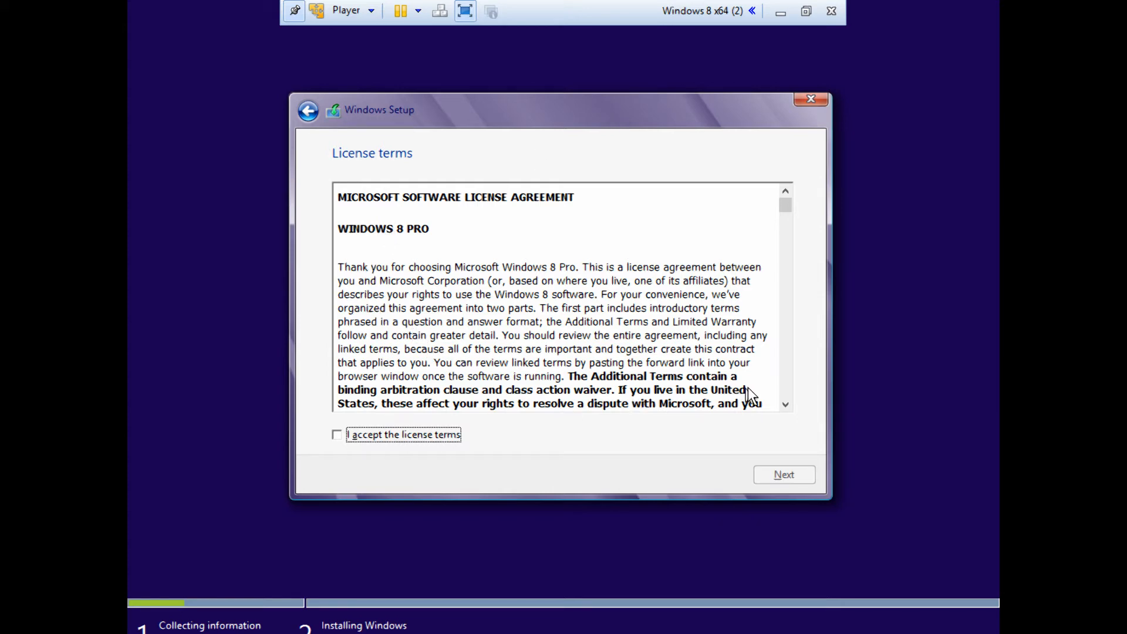
# Look over the Windows 8 Pro license agreement, accept the license terms and continue.
pyautogui.moveTo(788, 205); pyautogui.dragTo(792, 154)
pyautogui.click(335, 434)
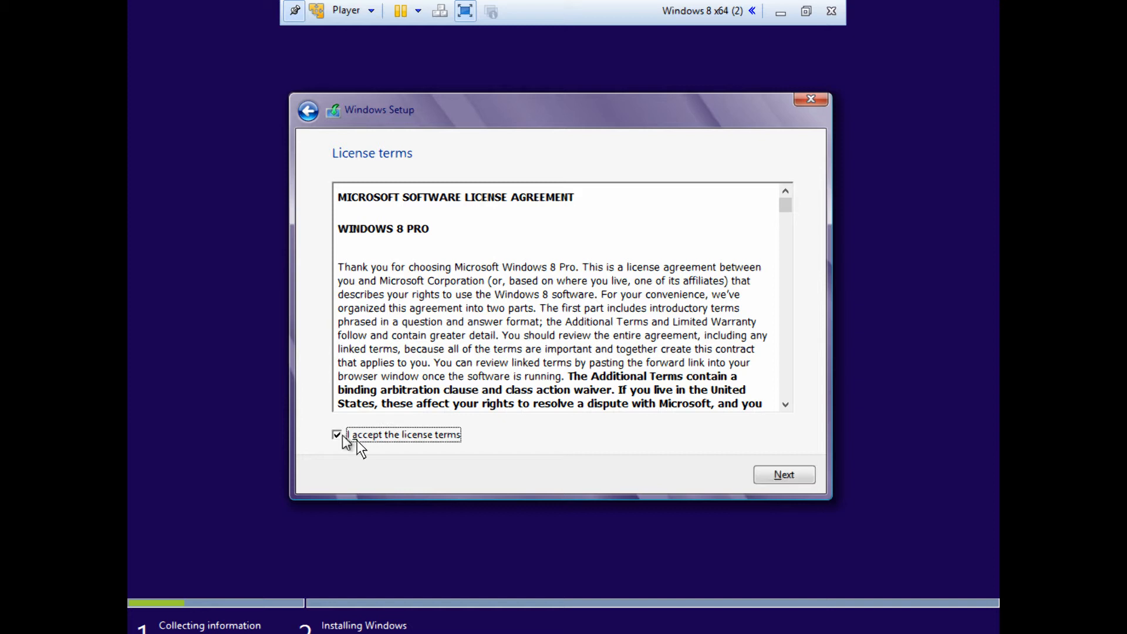
pyautogui.click(786, 476)
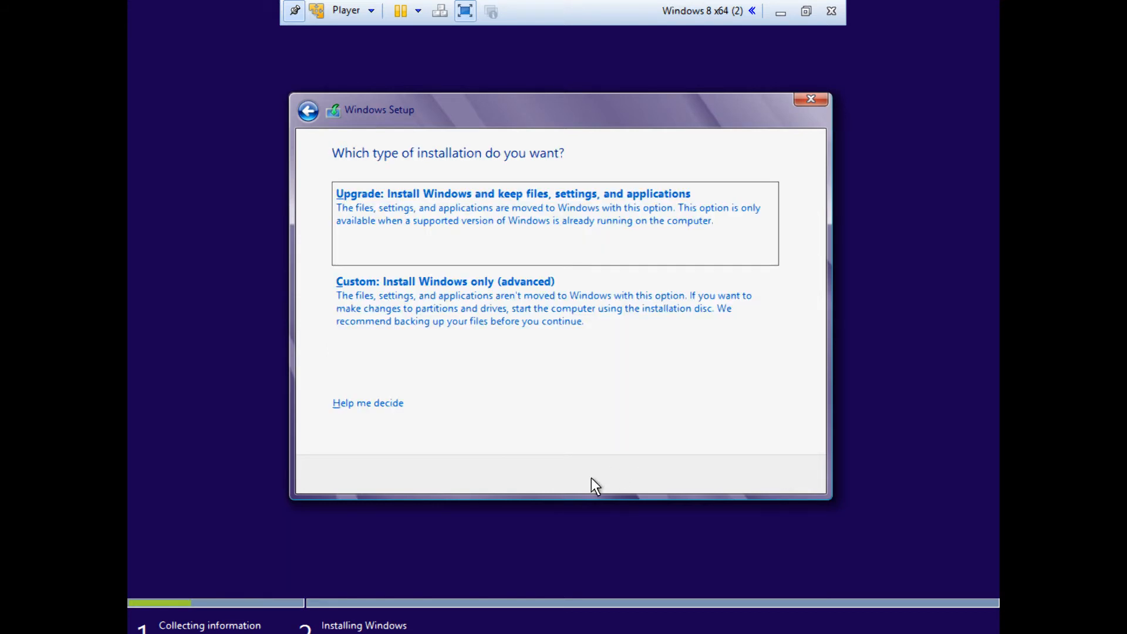
# Choose the custom installation of Windows only and install it on Drive 0 Unallocated Space.
pyautogui.click(481, 324)
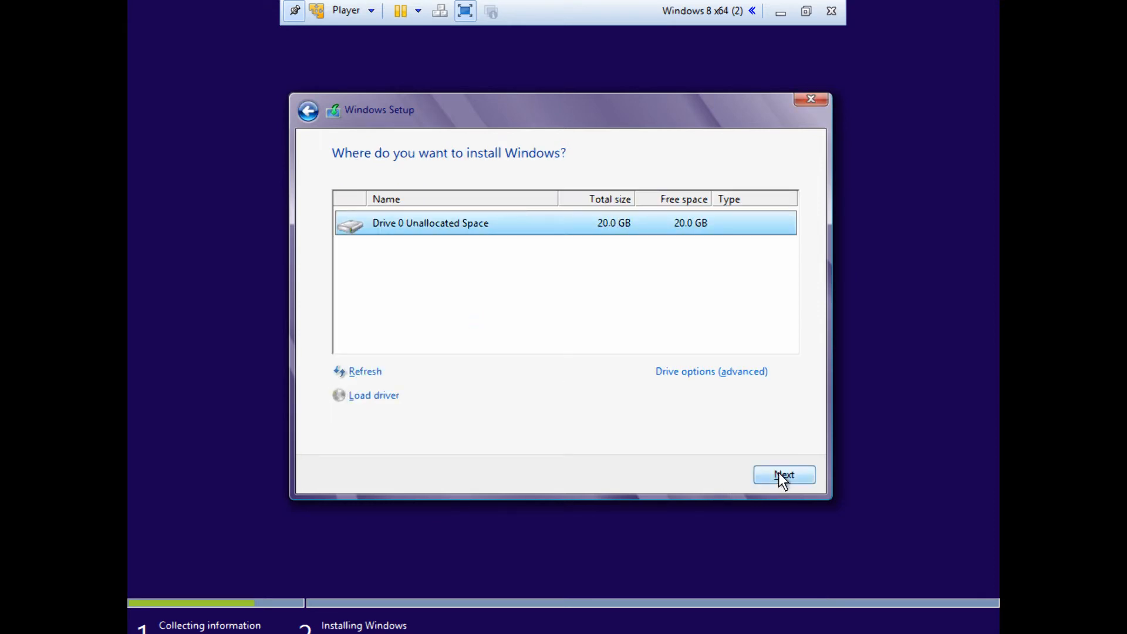
pyautogui.click(779, 474)
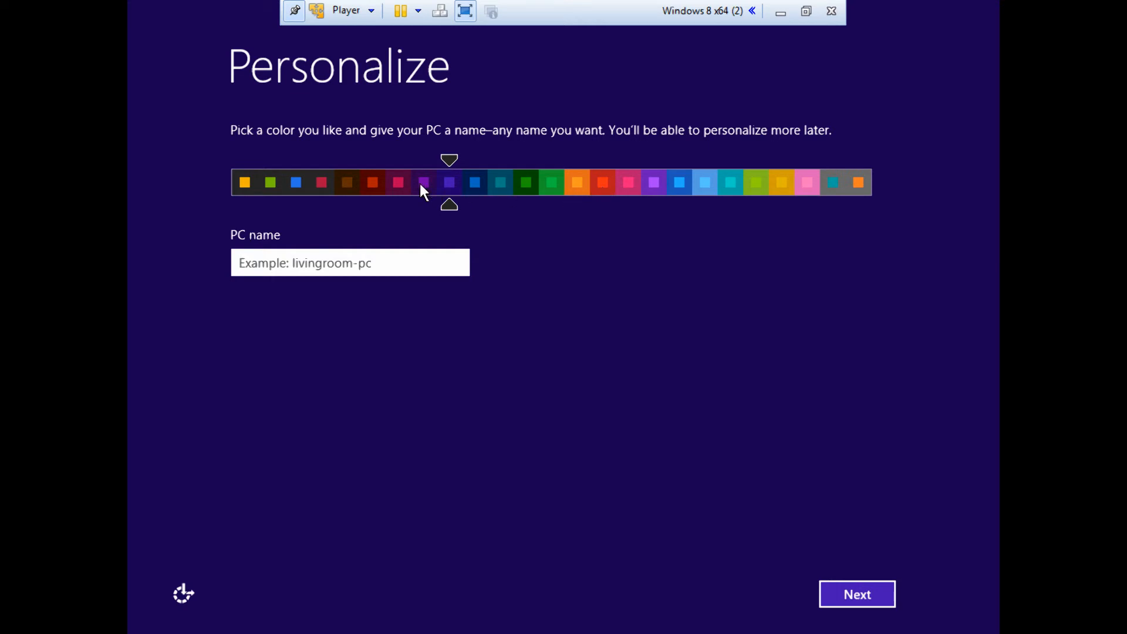
# Try several color schemes, including dark gray, red, pink and gray, and return to the dark purple one.
pyautogui.click(249, 187)
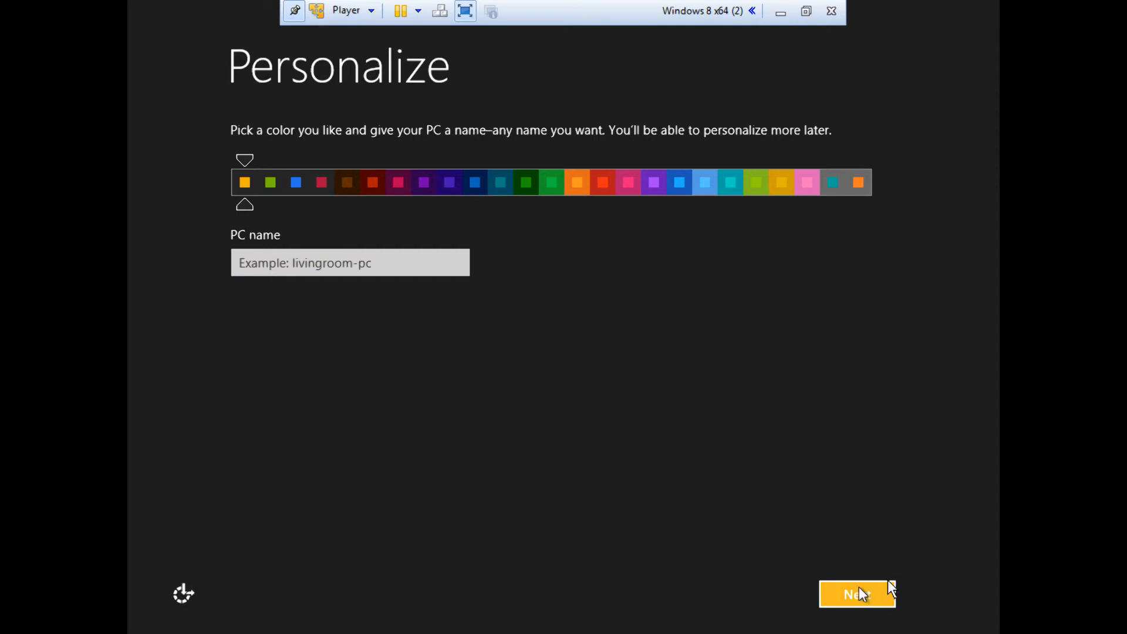
pyautogui.click(300, 190)
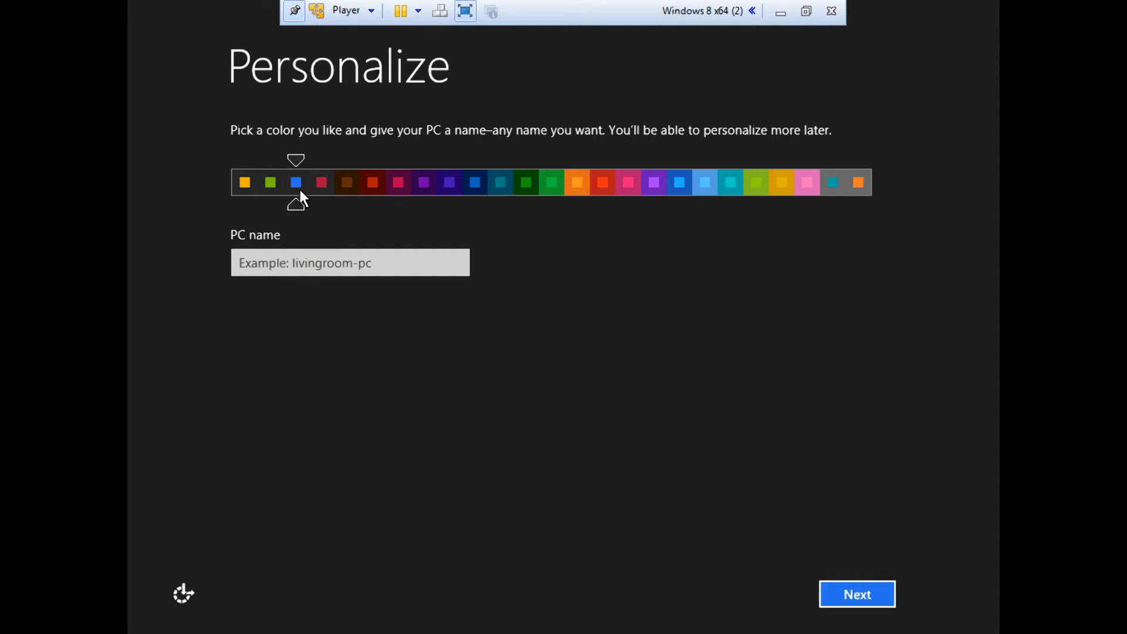
pyautogui.click(376, 187)
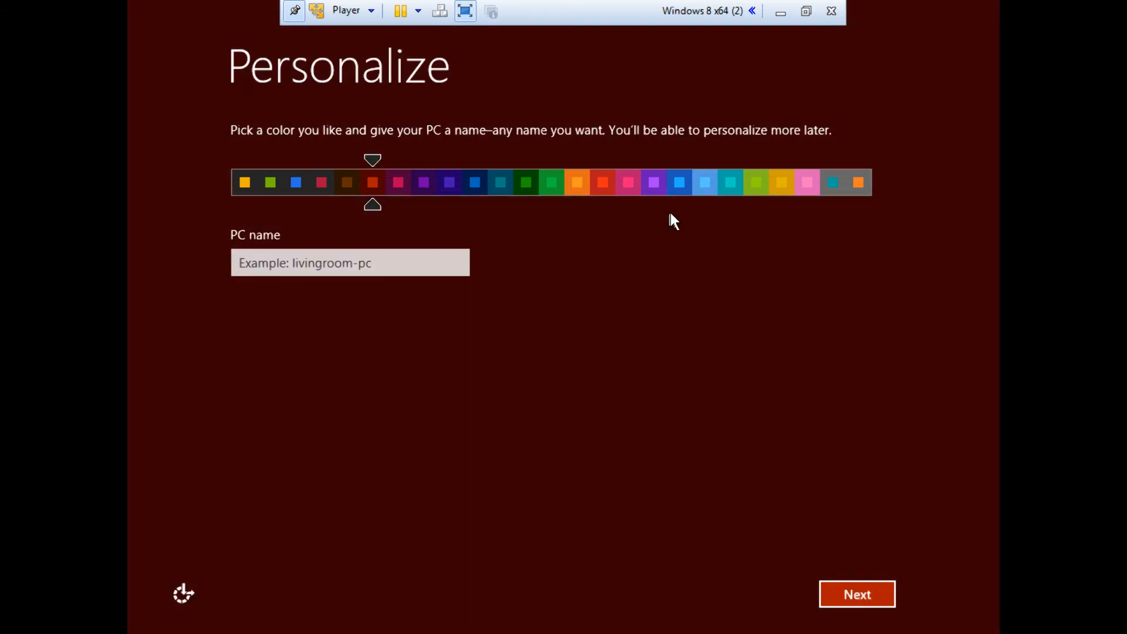
pyautogui.click(792, 184)
pyautogui.click(816, 184)
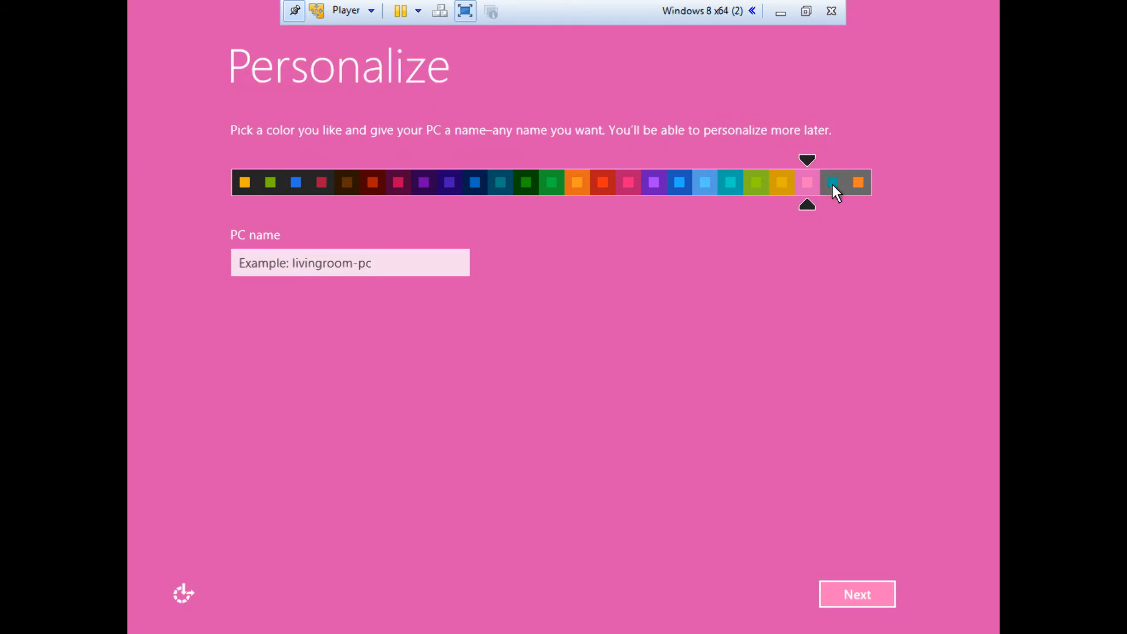
pyautogui.click(832, 184)
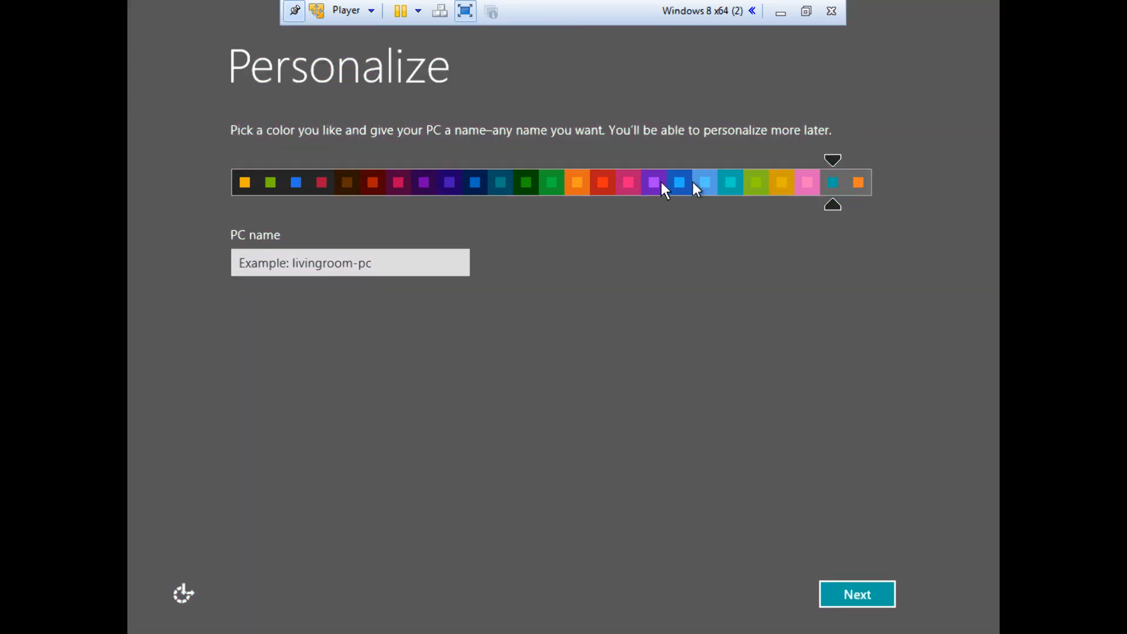
pyautogui.click(444, 182)
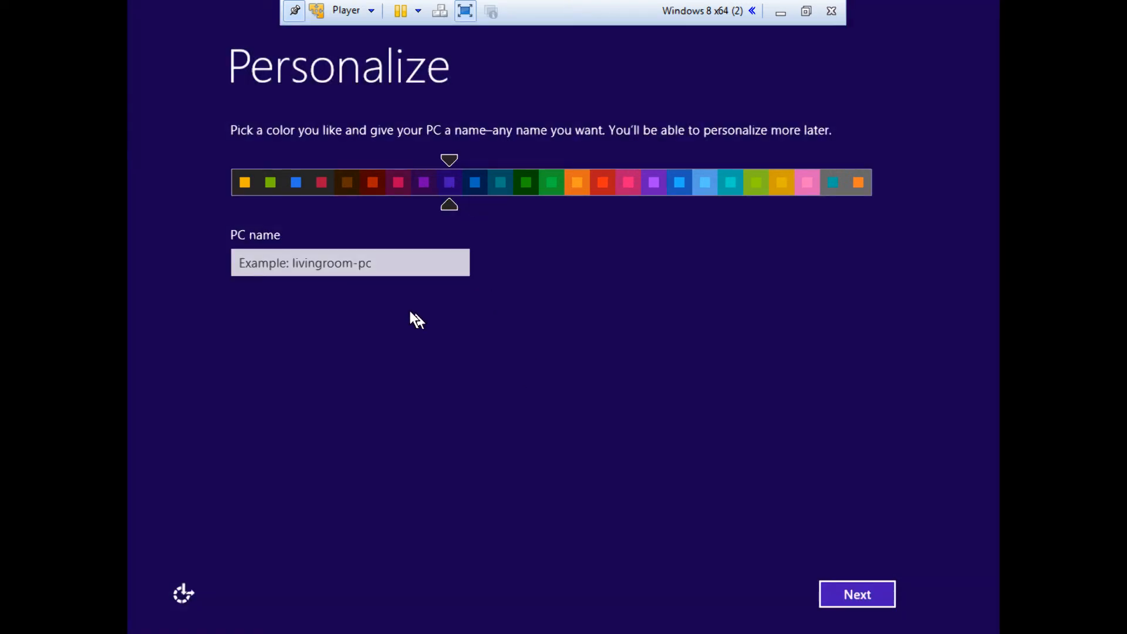
# Name the PC Demo and continue from the personalization page.
pyautogui.click(411, 272)
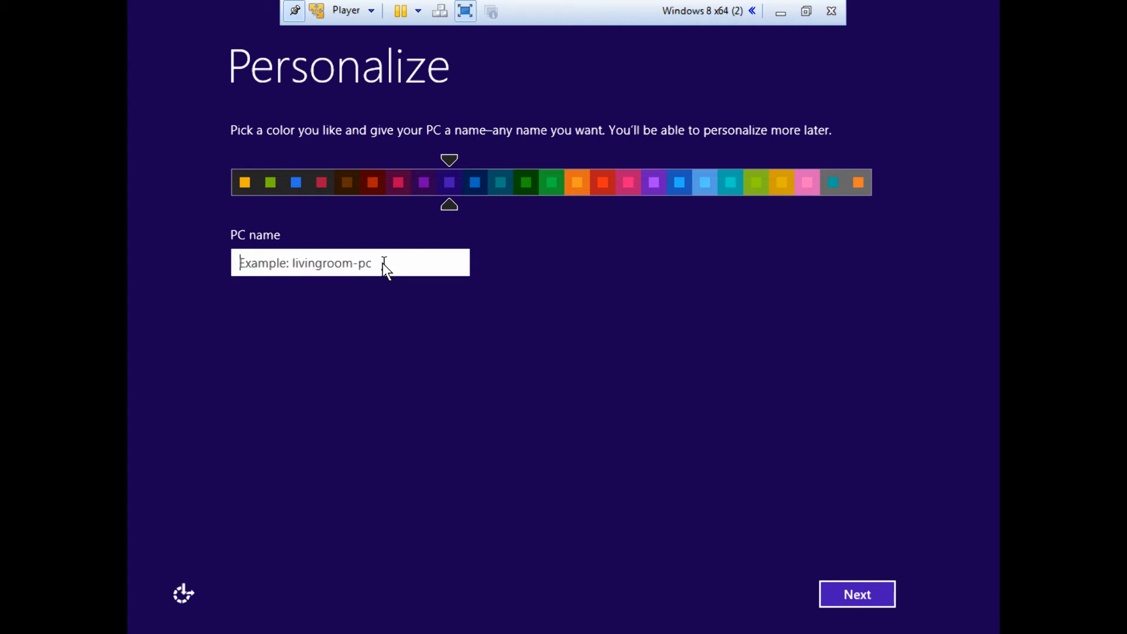
pyautogui.write('Dem')
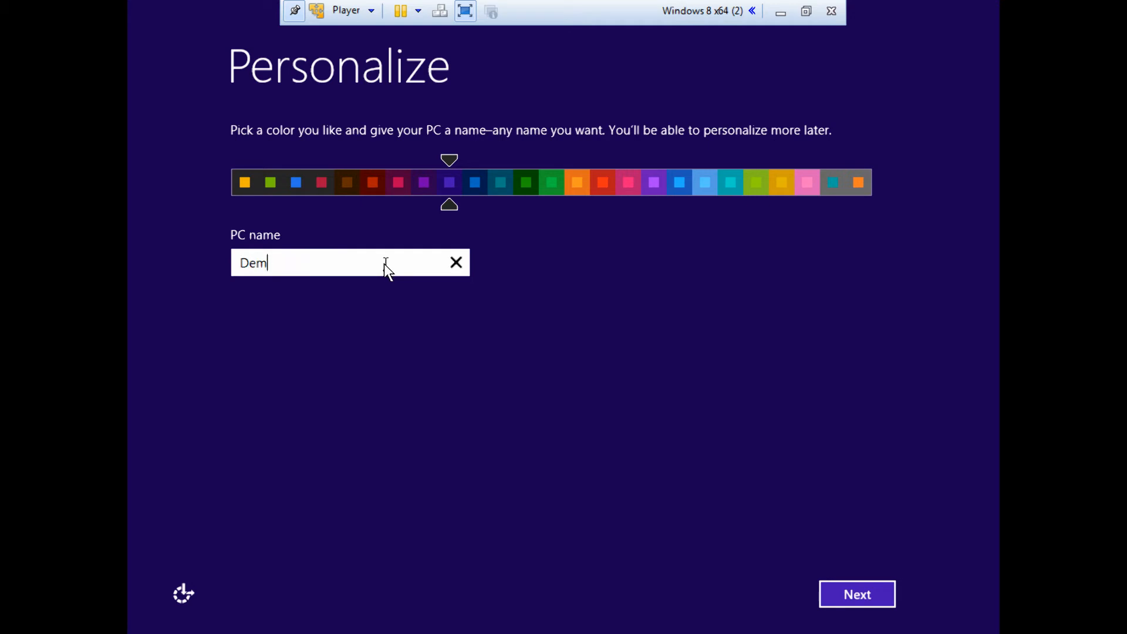
pyautogui.write('o')
pyautogui.click(845, 592)
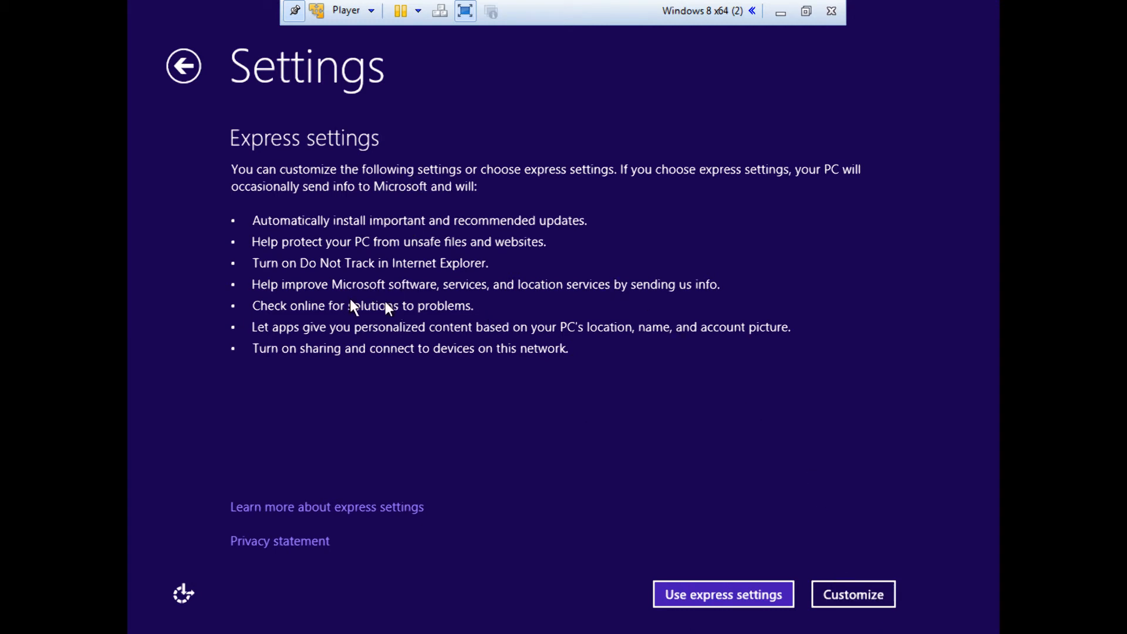
# Try the express settings and go back to the settings choice.
pyautogui.click(689, 597)
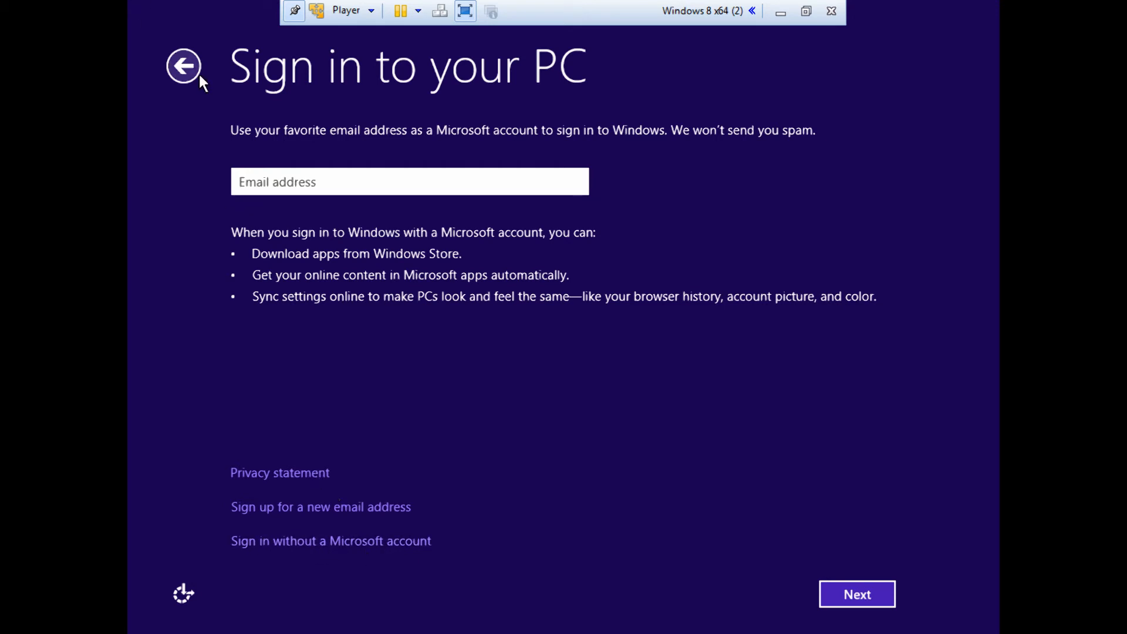
pyautogui.click(176, 66)
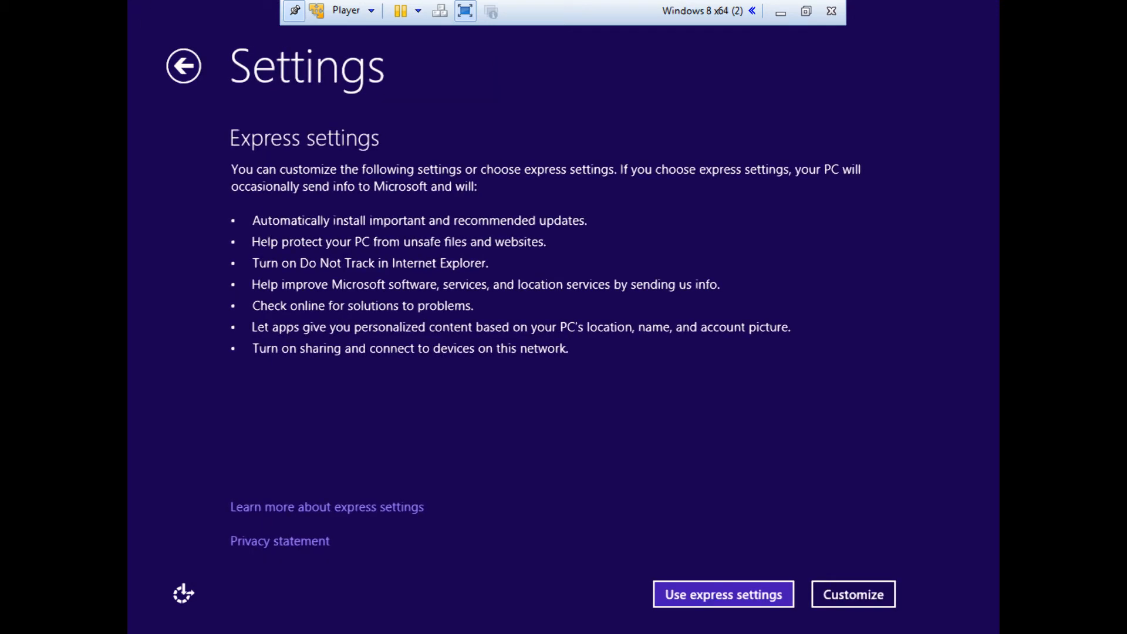
# Customize the settings: turn on sharing and device connections, and accept the default update, privacy, feedback and app-sharing options.
pyautogui.click(878, 601)
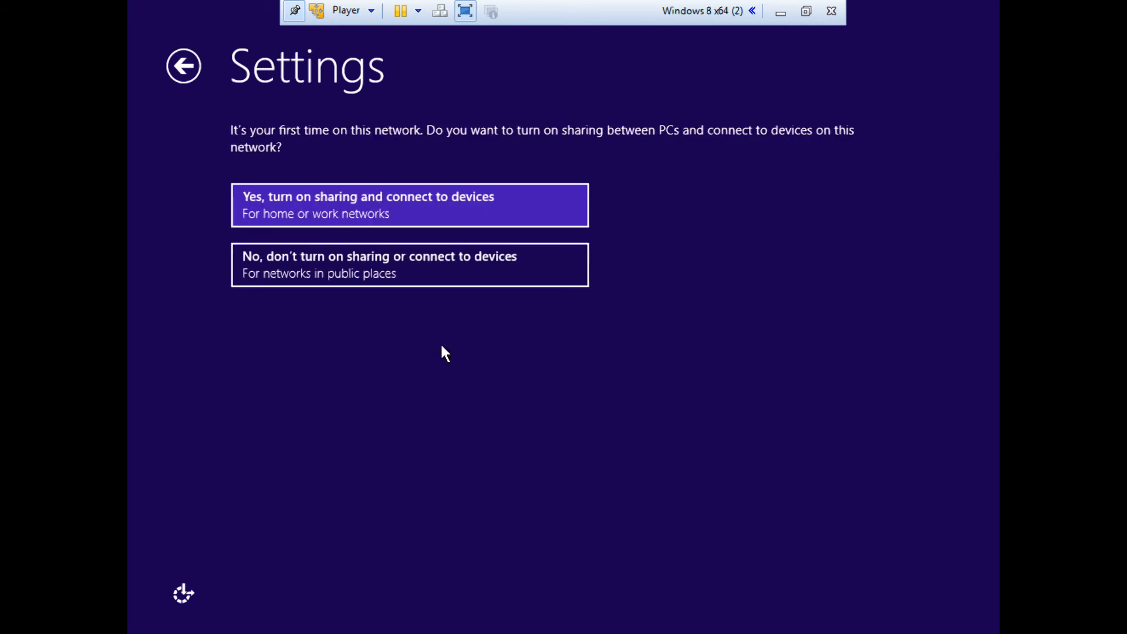
pyautogui.click(342, 200)
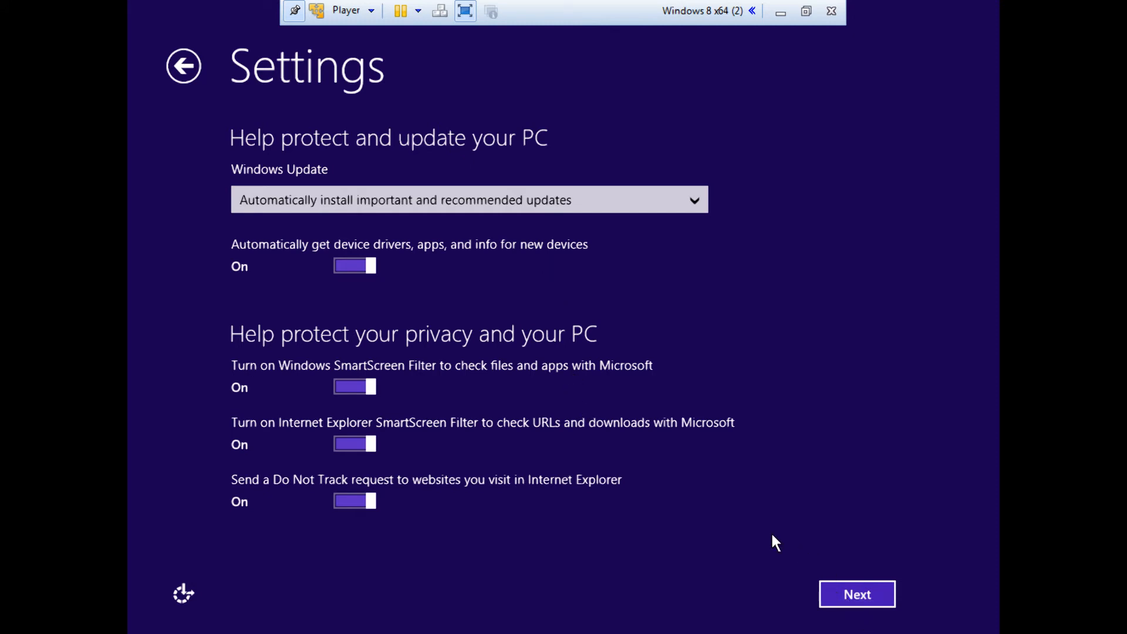
pyautogui.click(838, 595)
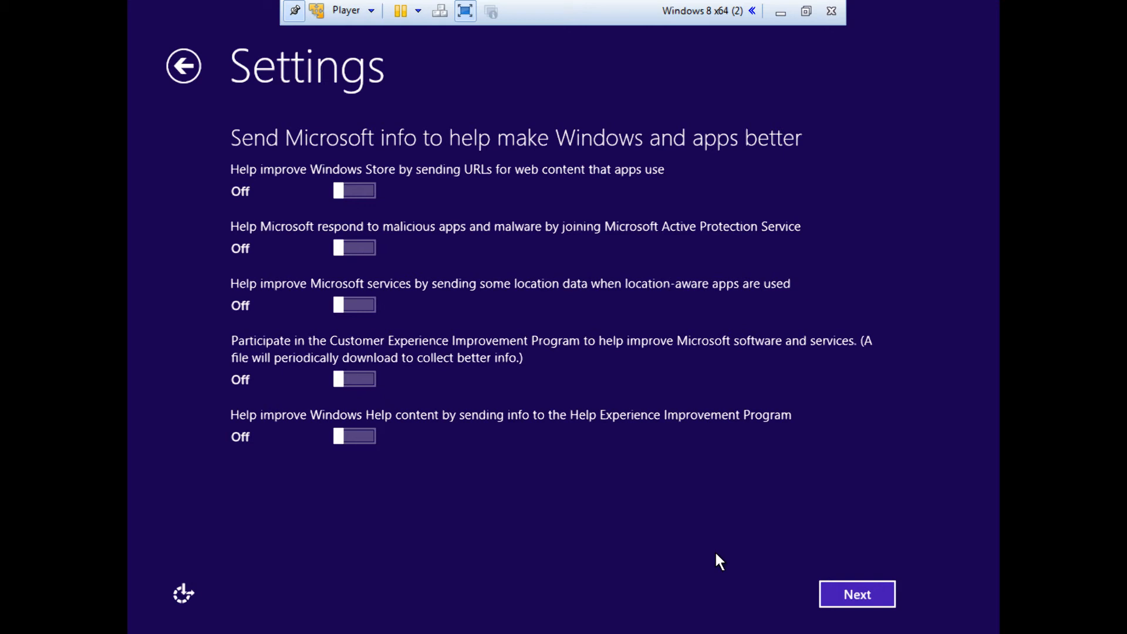
pyautogui.click(872, 601)
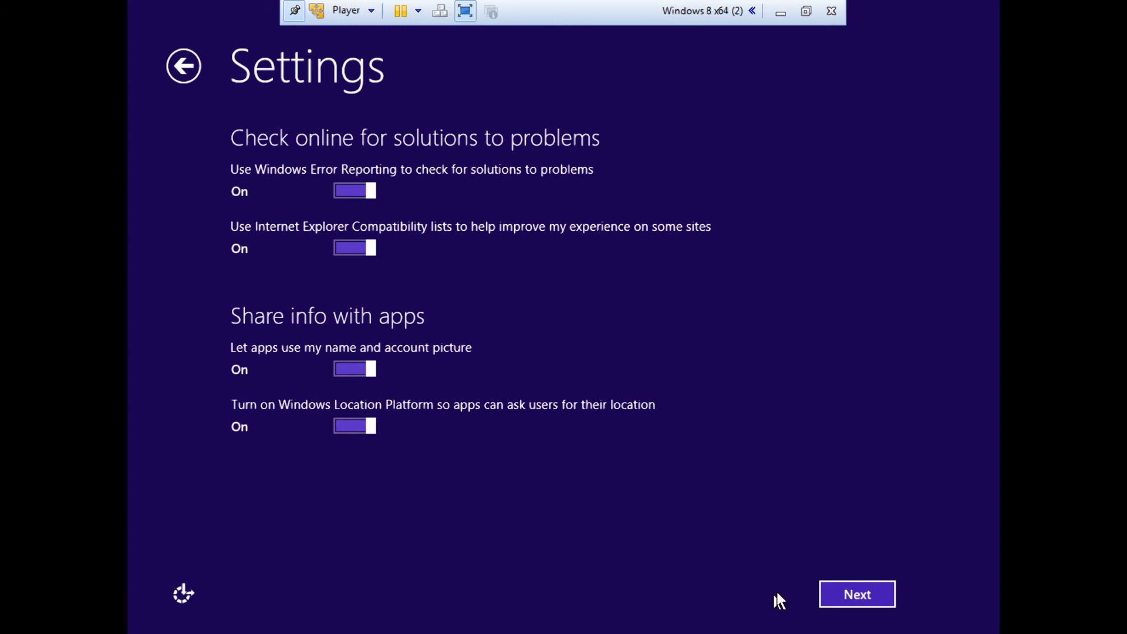
pyautogui.click(840, 597)
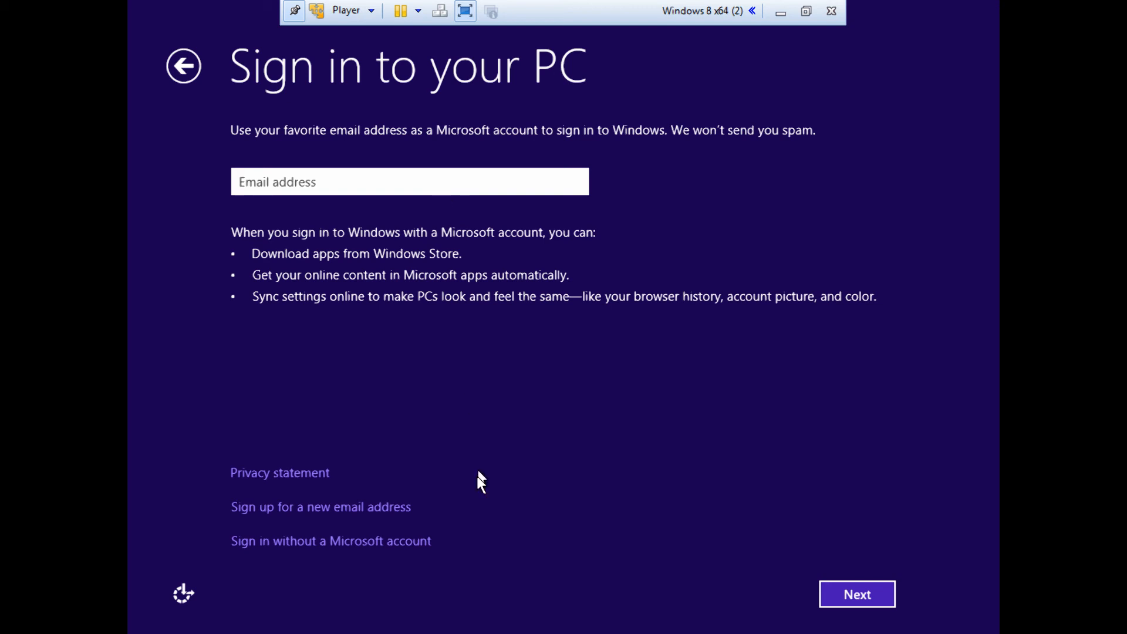
# Set up a local account without a Microsoft account, with user name Demo, the account password in both password fields and hint demo, and submit it.
pyautogui.click(327, 542)
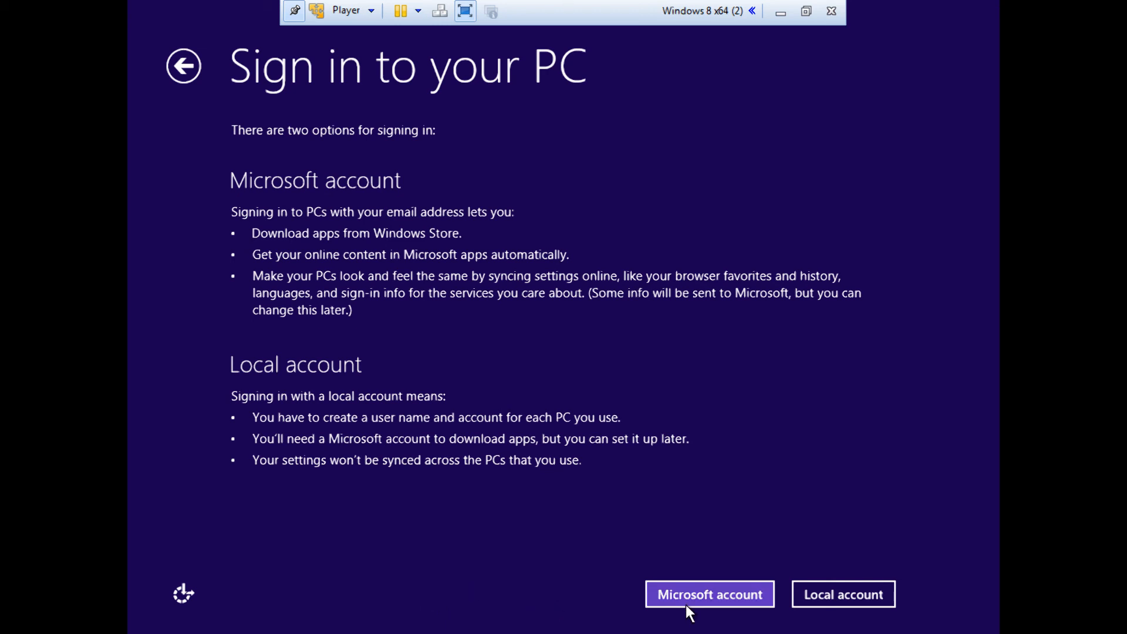
pyautogui.click(857, 601)
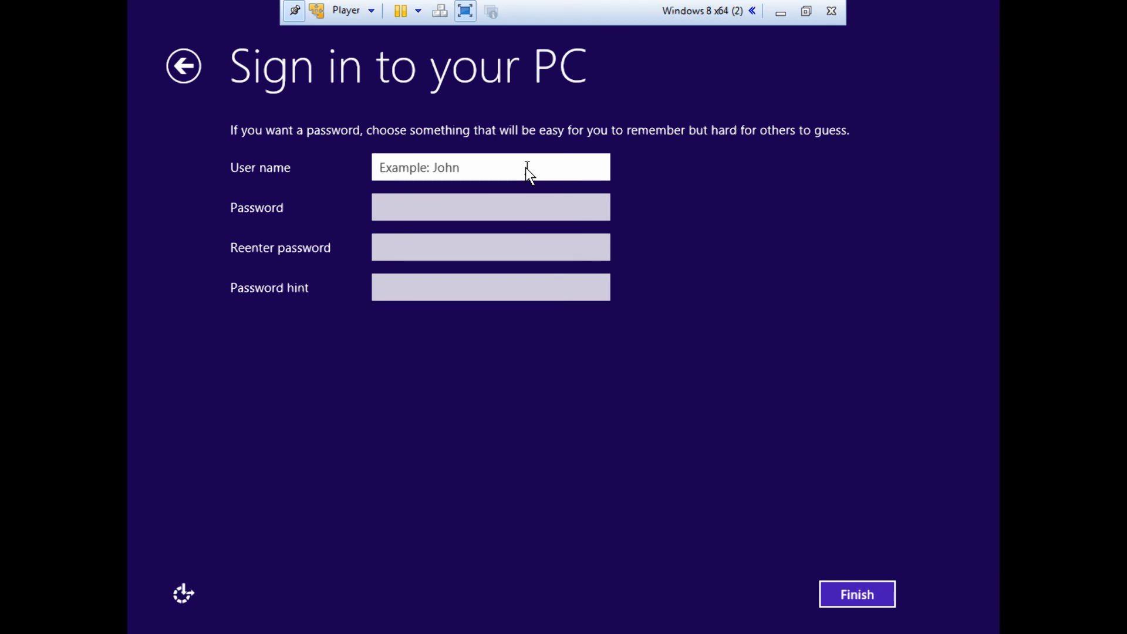
pyautogui.write('Demo')
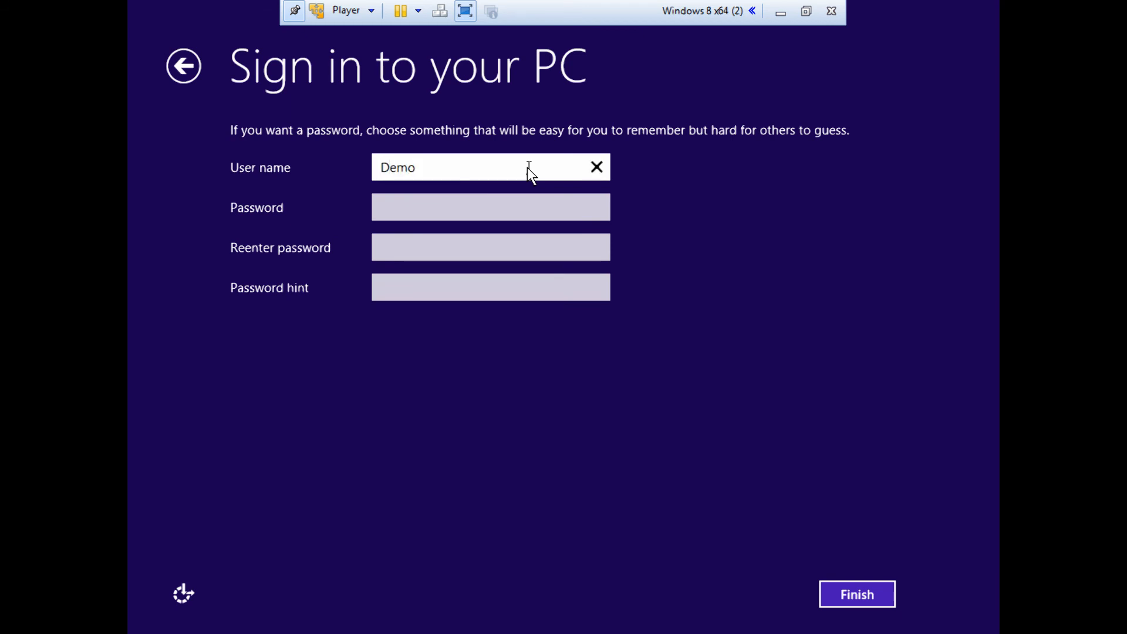
pyautogui.click(439, 203)
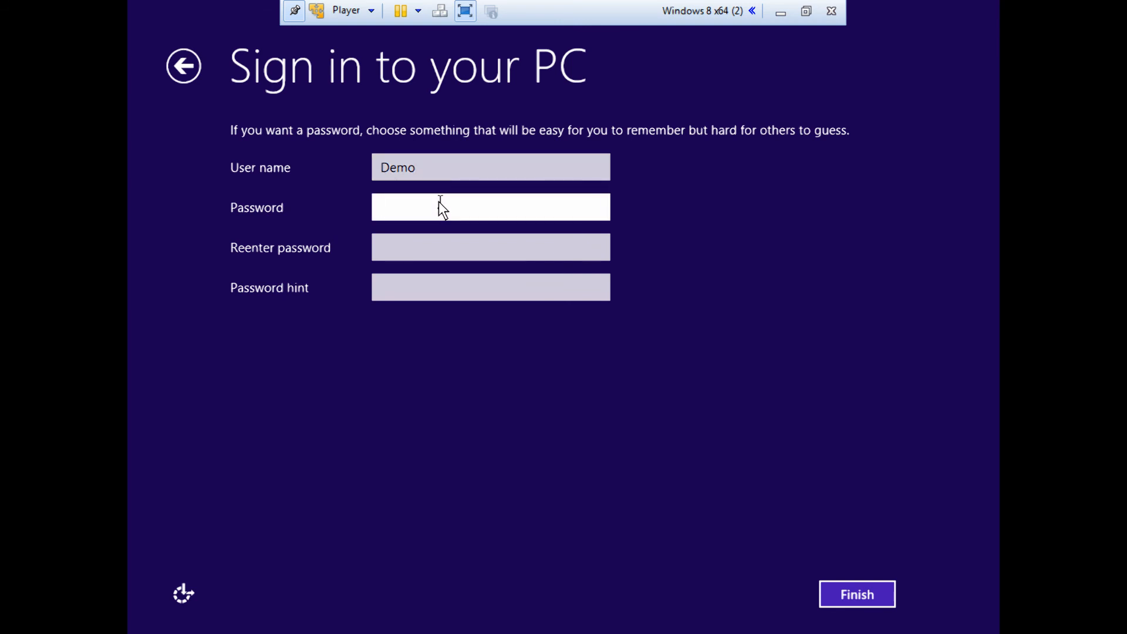
pyautogui.write('••••')
pyautogui.click(444, 253)
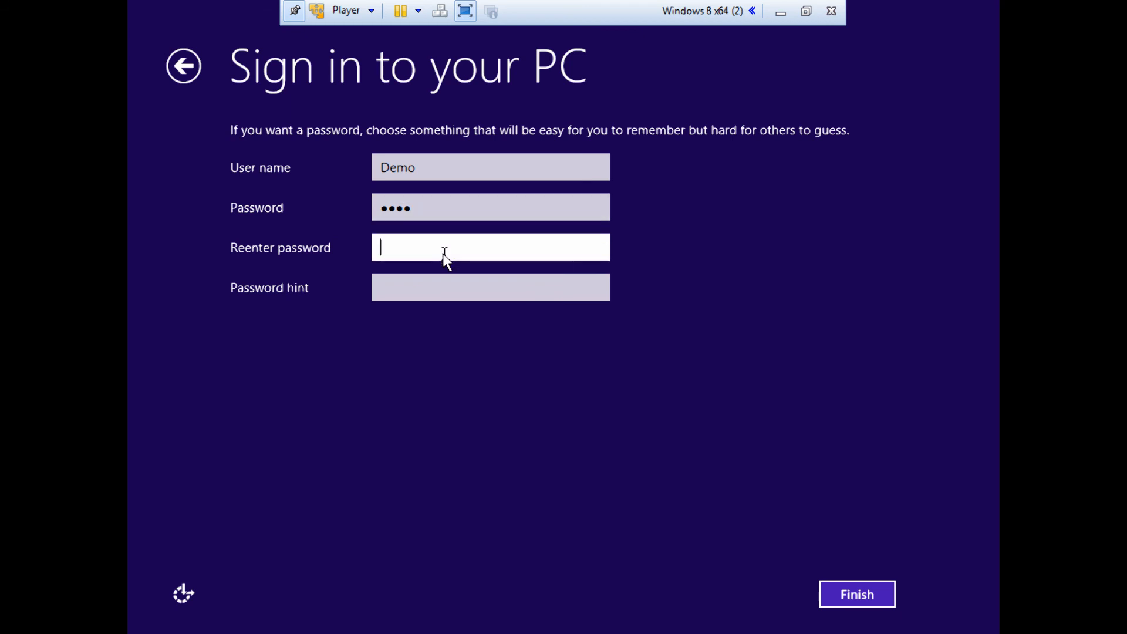
pyautogui.write('•••')
pyautogui.click(442, 293)
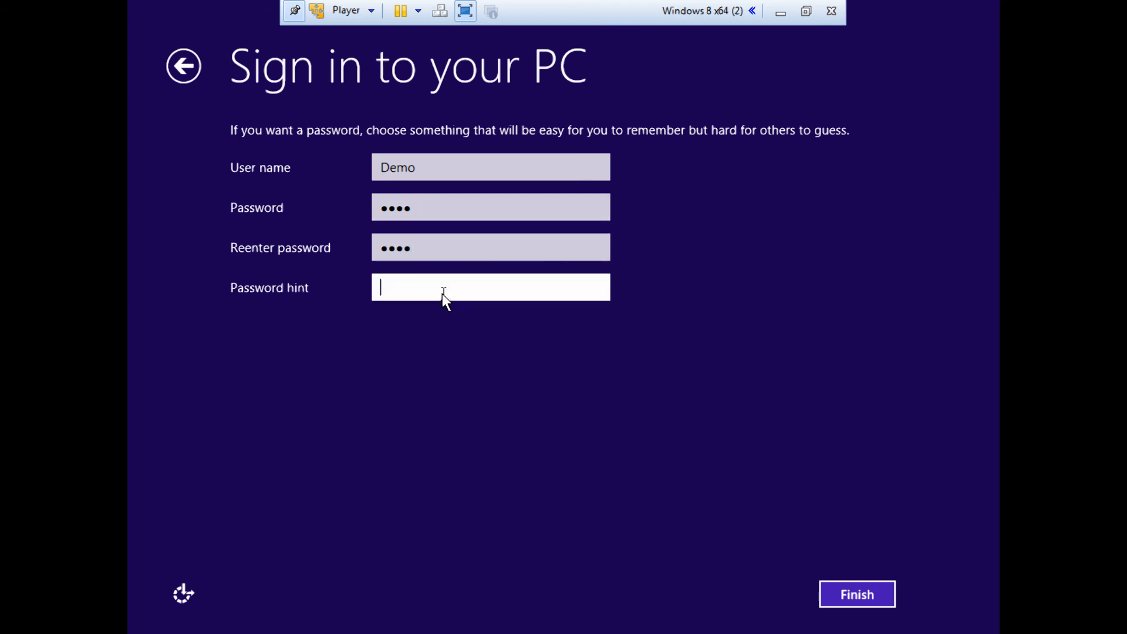
pyautogui.write('demo')
pyautogui.click(870, 586)
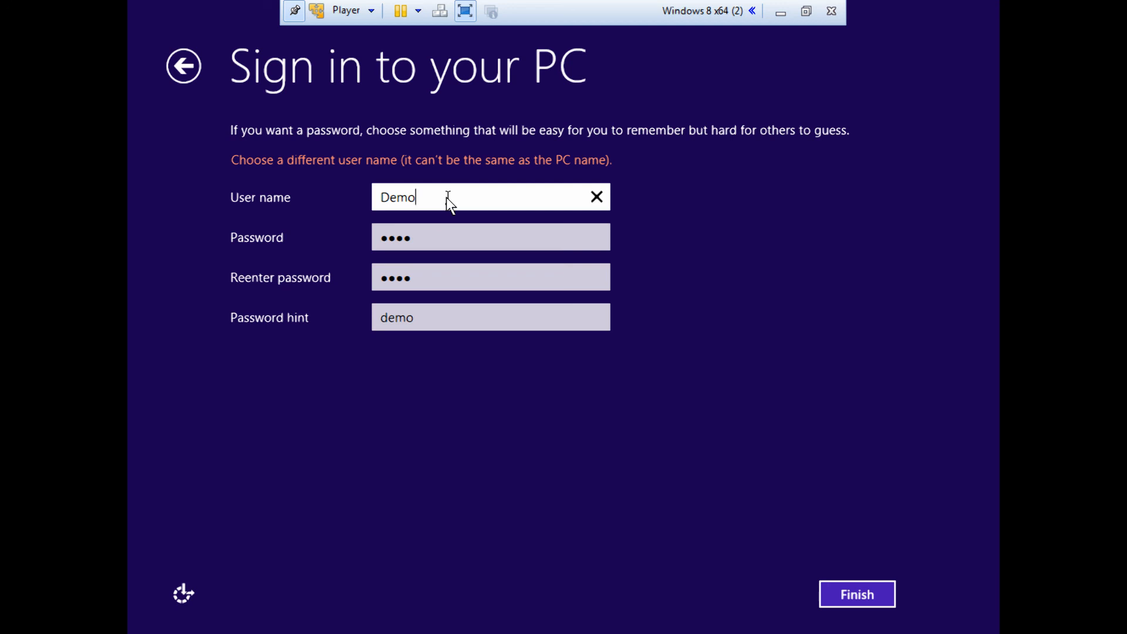
# Change the local account's user name to Demopc and finish the account setup.
pyautogui.write('pc')
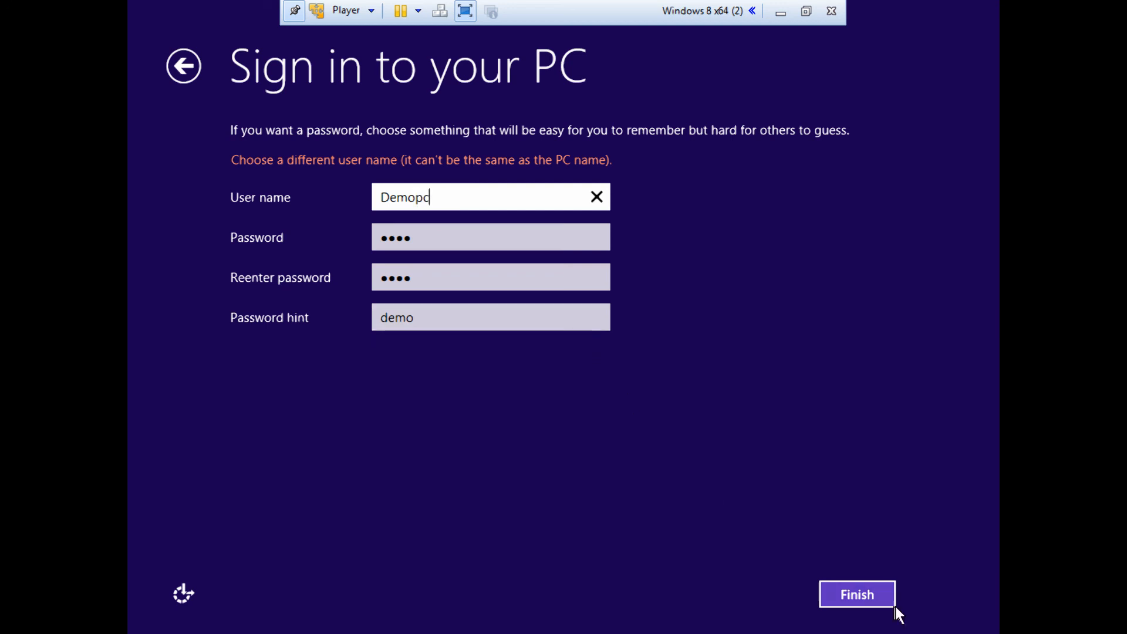
pyautogui.click(883, 592)
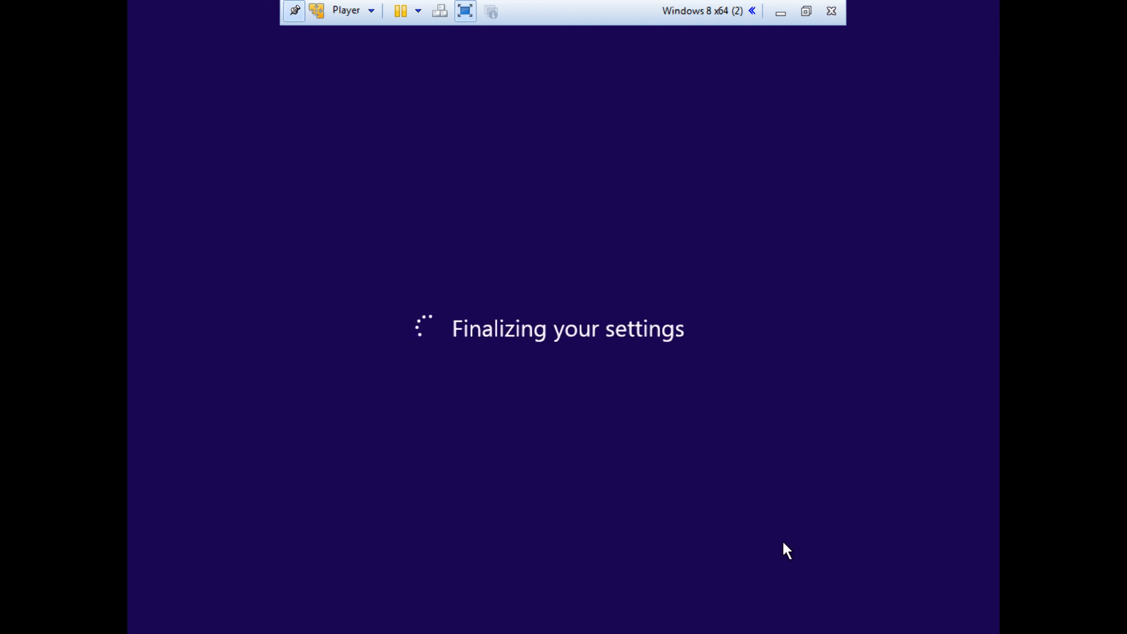